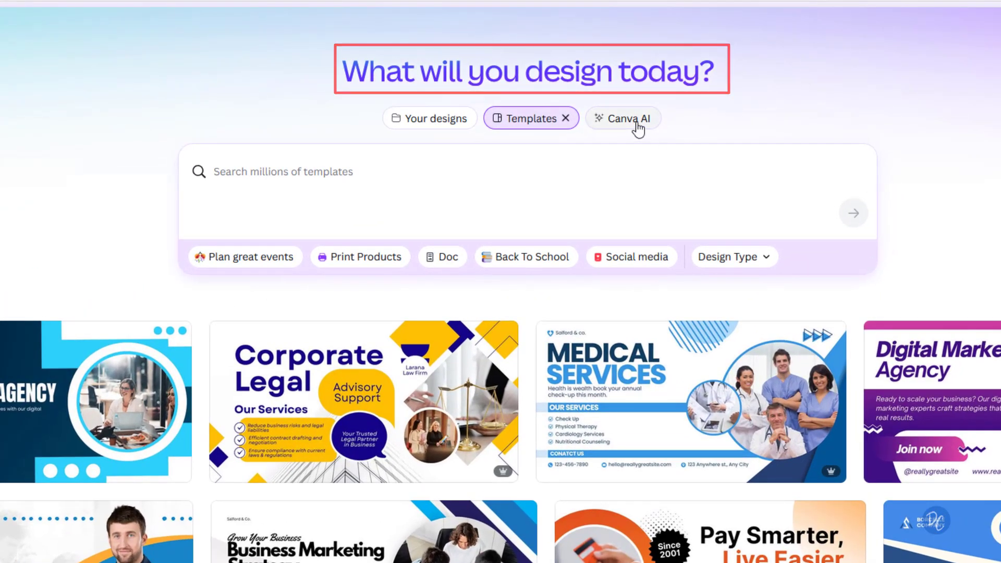
# Start a Code for me request and load the interactive Spanish flashcard game example prompt.
pyautogui.click(638, 121)
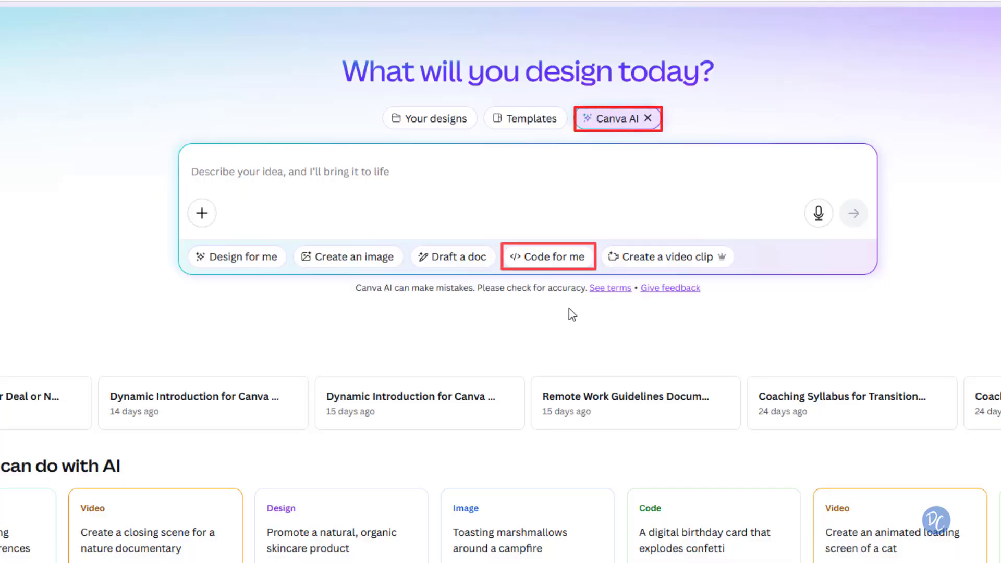
pyautogui.click(587, 261)
pyautogui.scroll(-3, 501, 313)
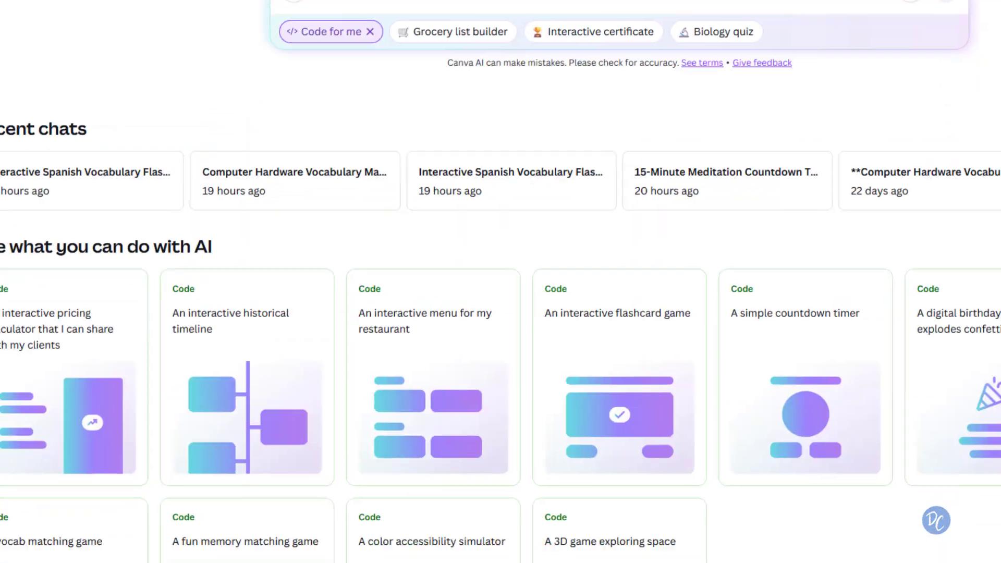
pyautogui.scroll(-3, 501, 313)
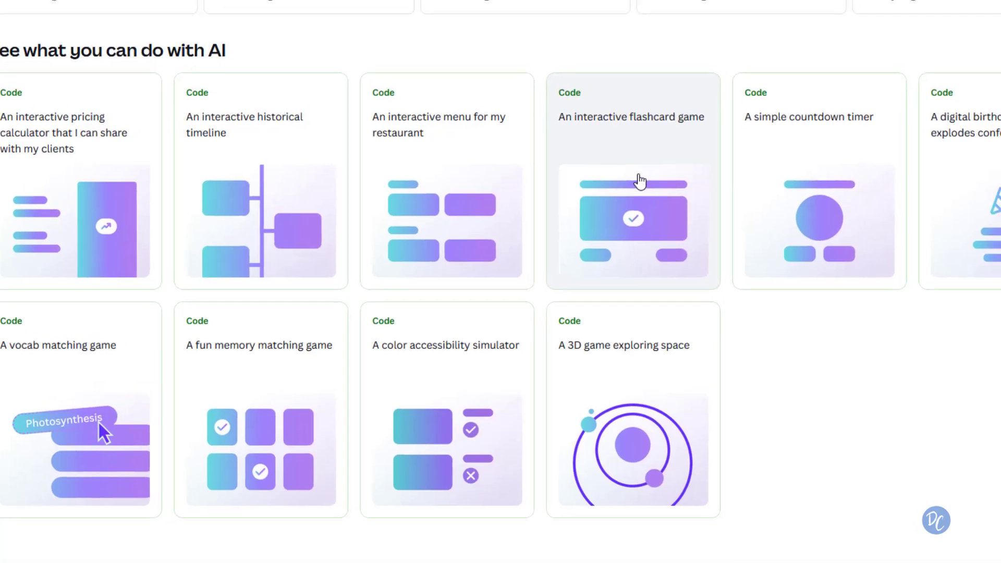
pyautogui.click(657, 166)
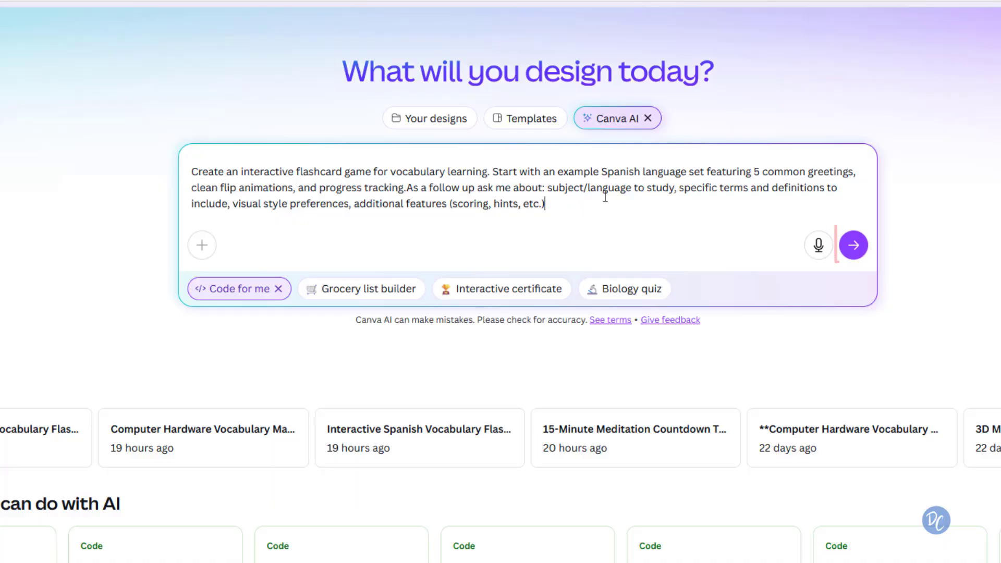
# Send the flashcard prompt so Canva Code builds the Spanish Greetings Flashcards app.
pyautogui.click(853, 245)
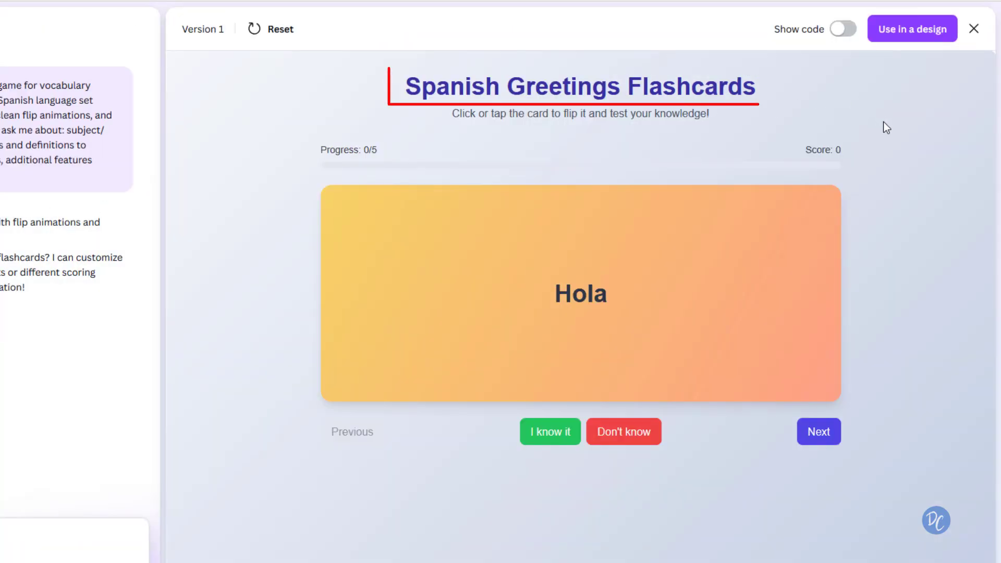
# Flip the Hola card to reveal its English translation.
pyautogui.click(601, 317)
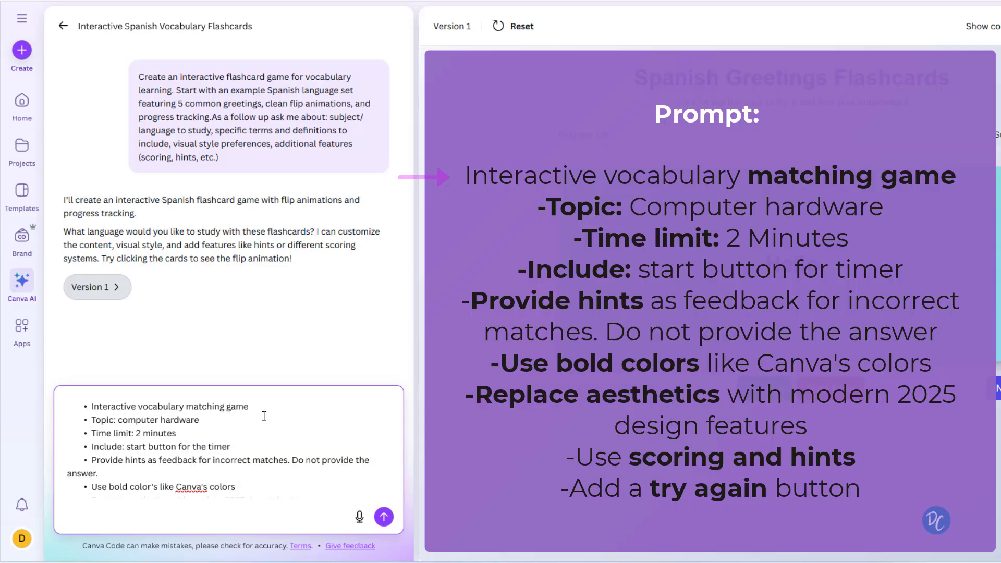
pyautogui.scroll(-1, 264, 416)
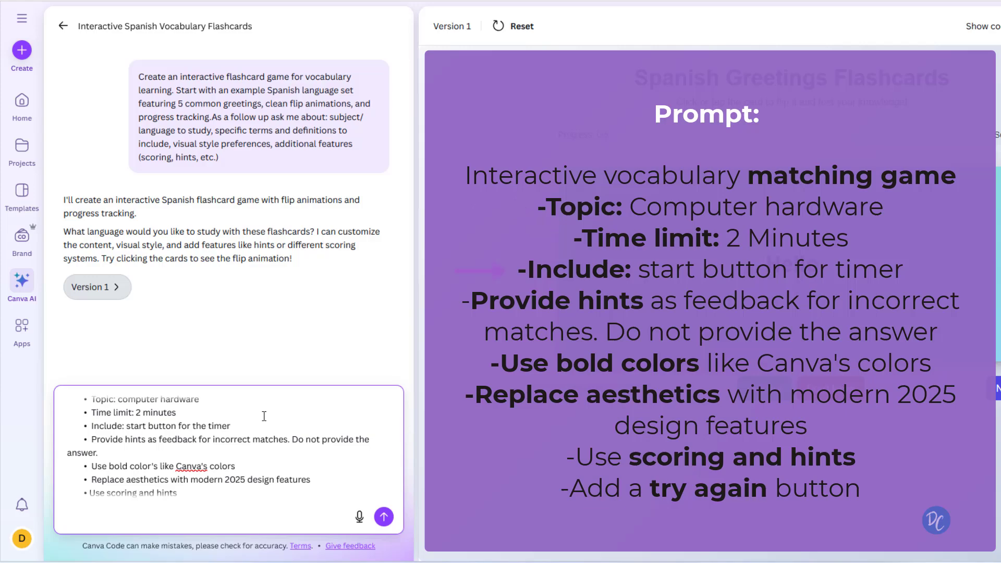
# Paste the try-again-button line onto the end of the matching-game prompt.
pyautogui.write('add a try again button')
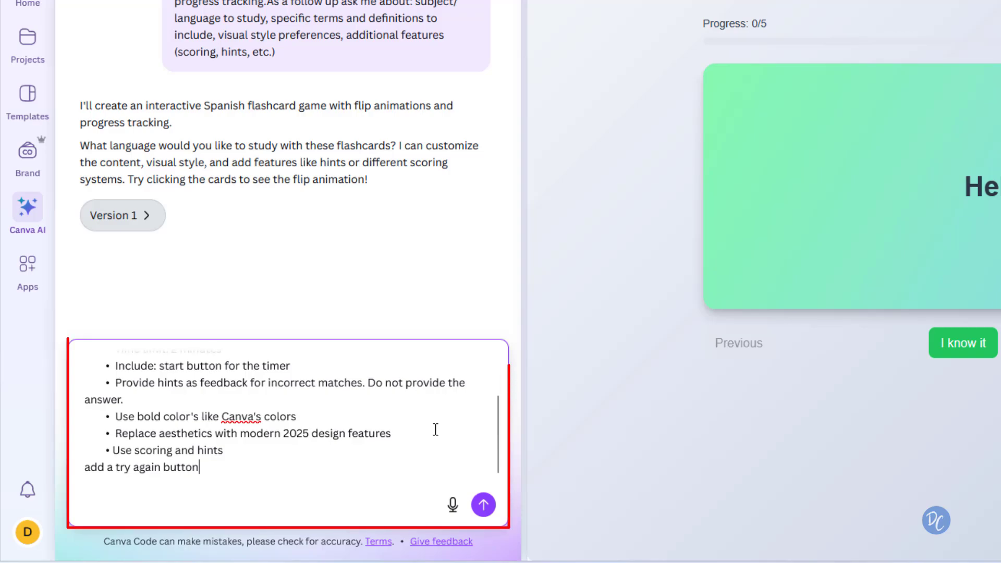
# Submit the hardware matching game request to generate Version 2.
pyautogui.click(485, 507)
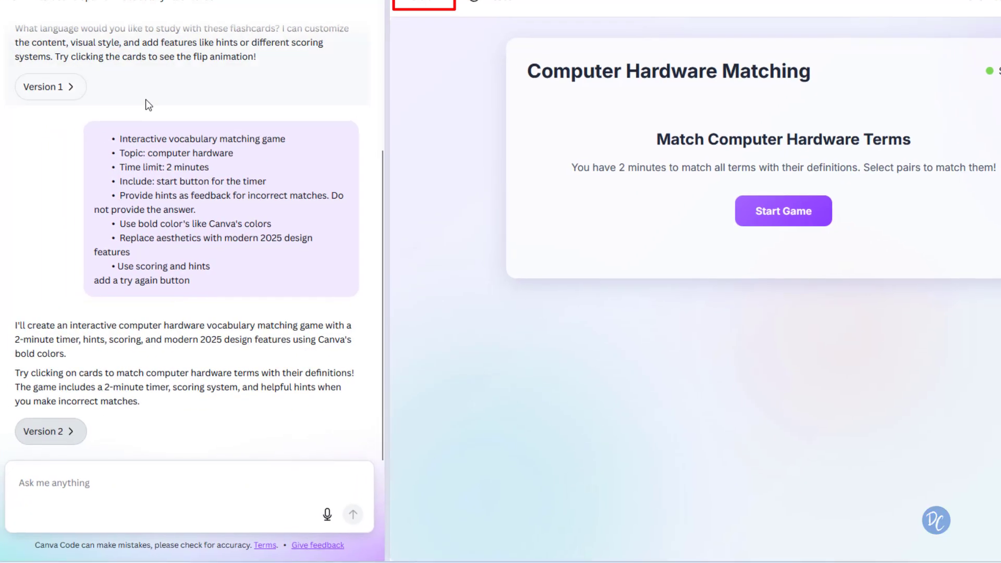
pyautogui.click(52, 84)
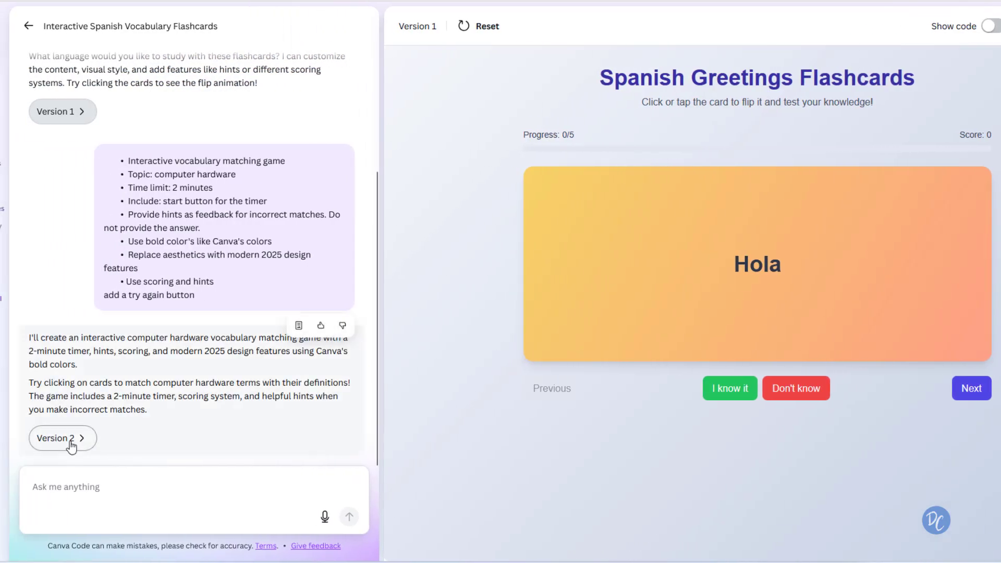
pyautogui.click(72, 445)
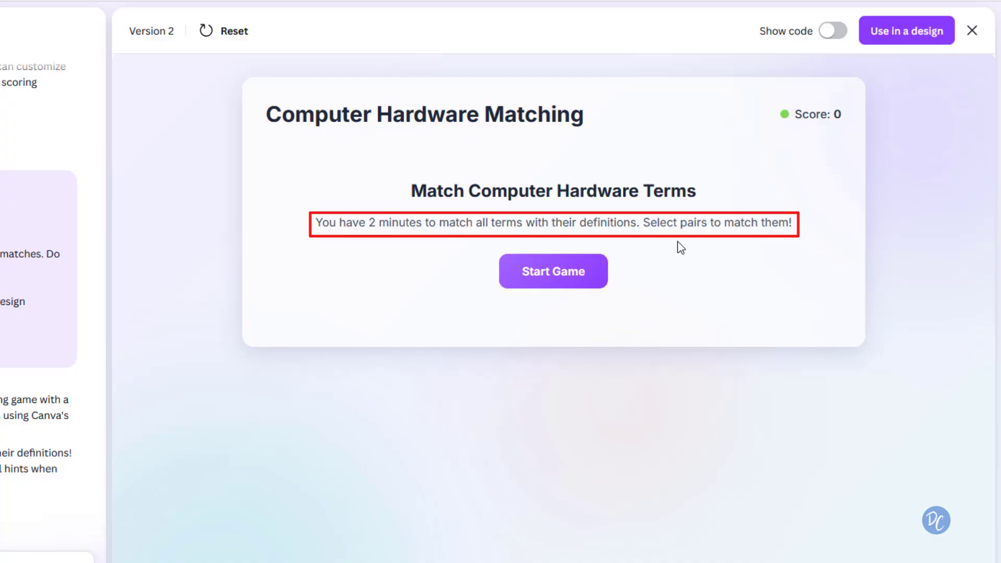
# Start the timed game and correctly pair SSD with Solid State Drive.
pyautogui.click(557, 272)
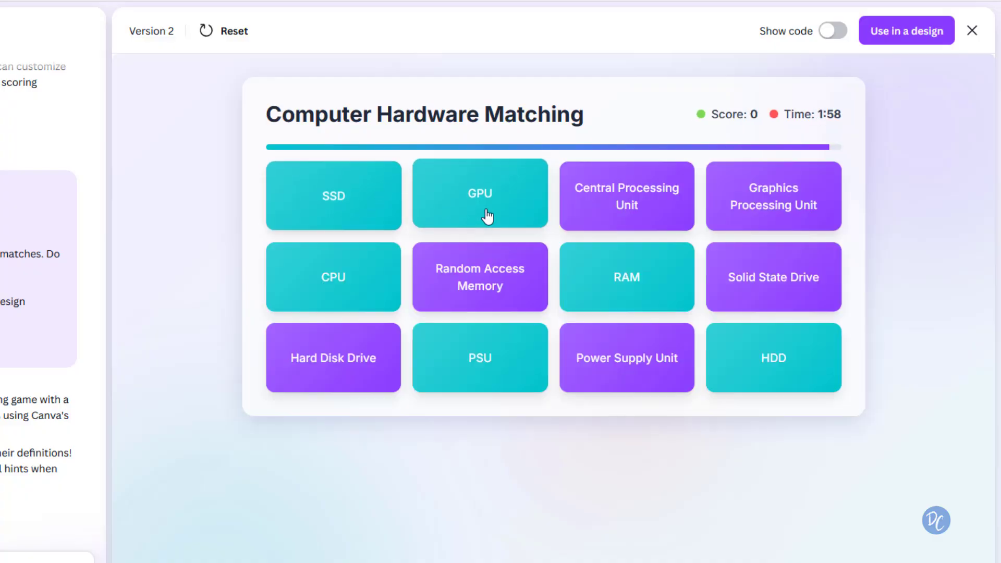
pyautogui.click(349, 205)
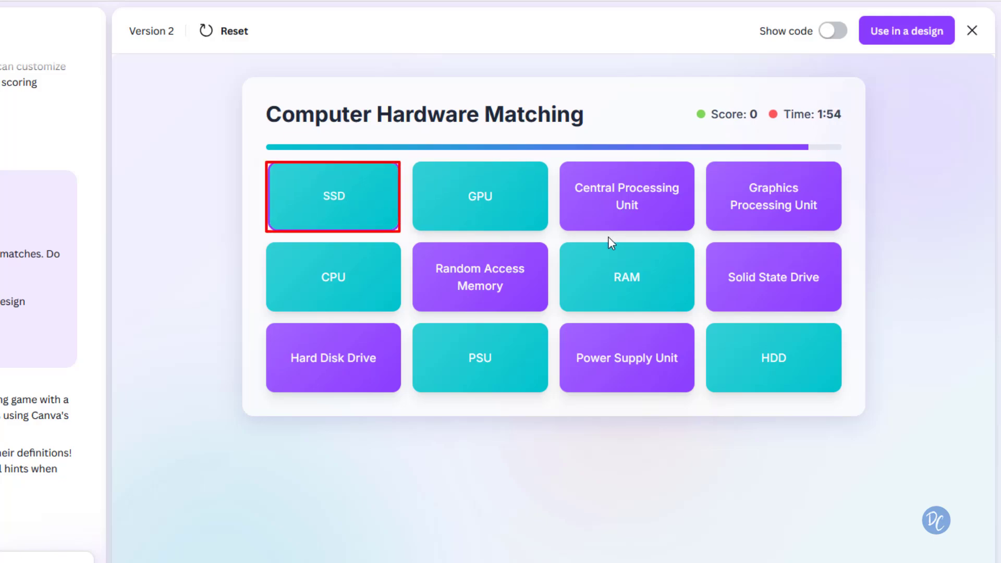
pyautogui.click(788, 291)
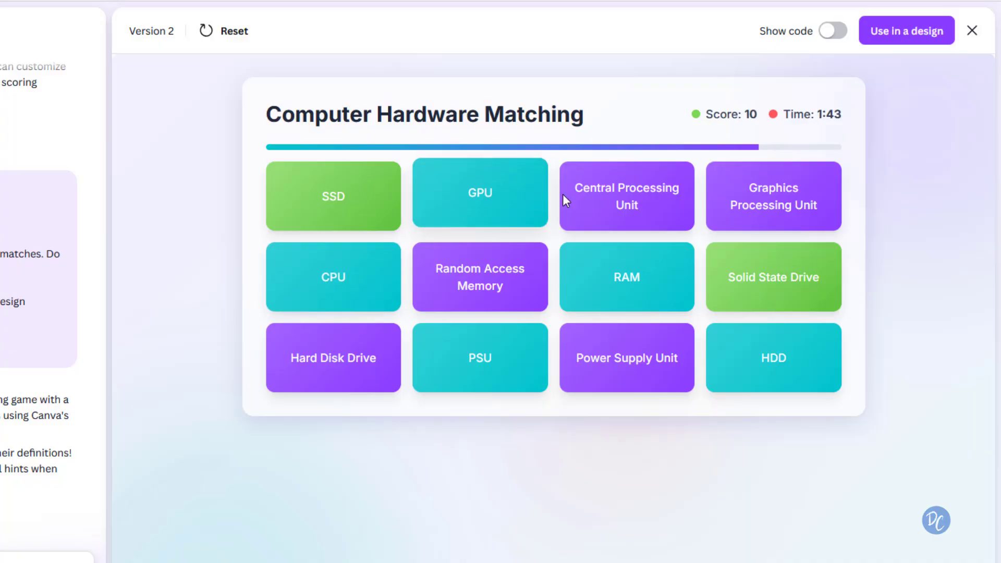
# Try wrong pairings like Central Processing Unit with RAM to see the score penalty and RAM's hint.
pyautogui.click(583, 203)
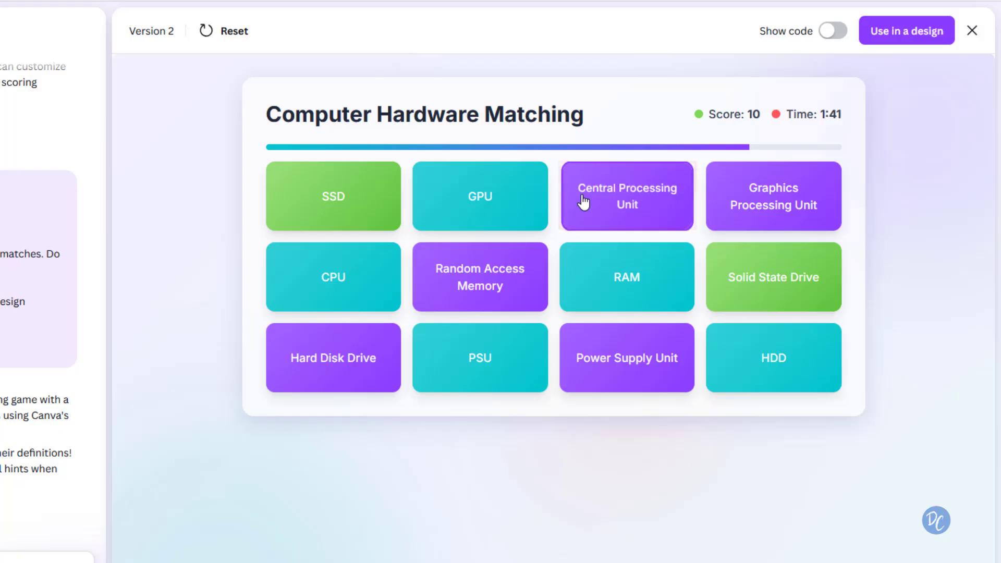
pyautogui.click(582, 288)
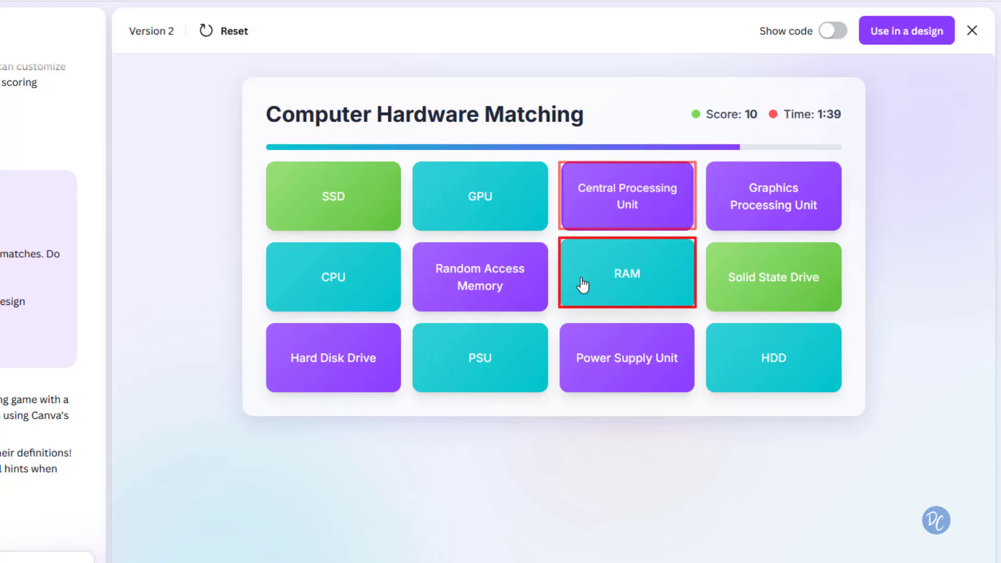
pyautogui.click(588, 277)
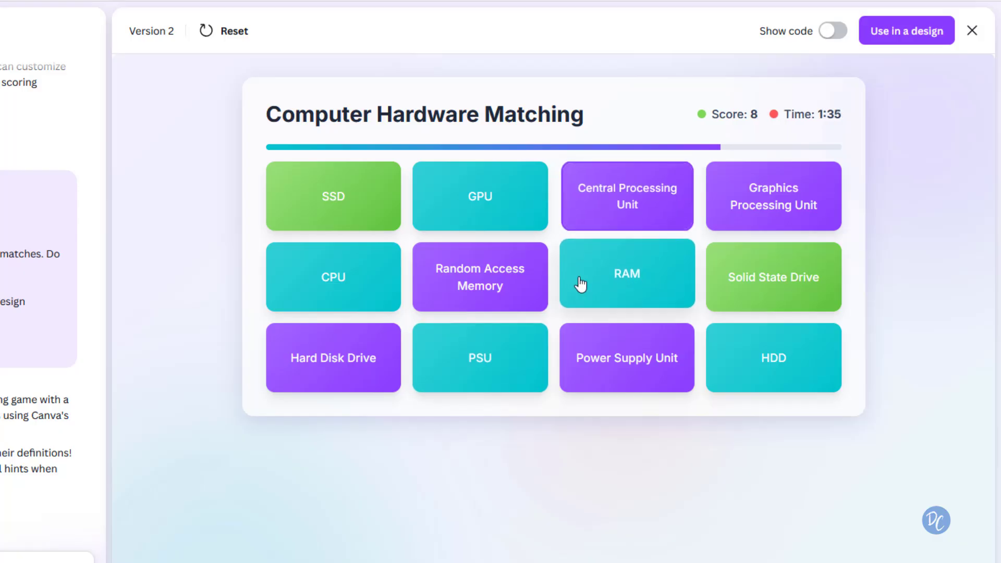
pyautogui.click(604, 269)
pyautogui.click(601, 293)
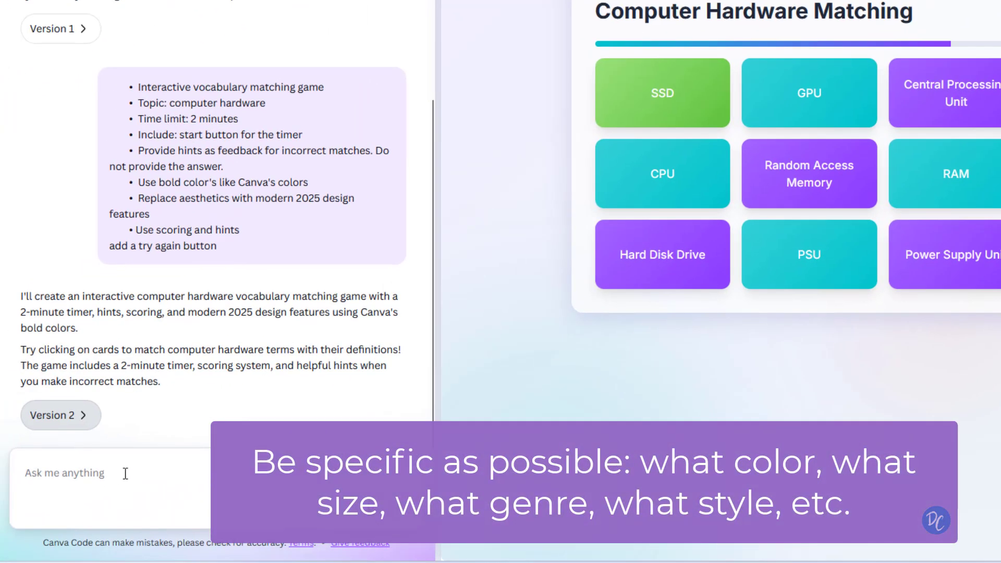
# Send the request 'Include a try again button, that gives the learner 3 tries'.
pyautogui.click(125, 473)
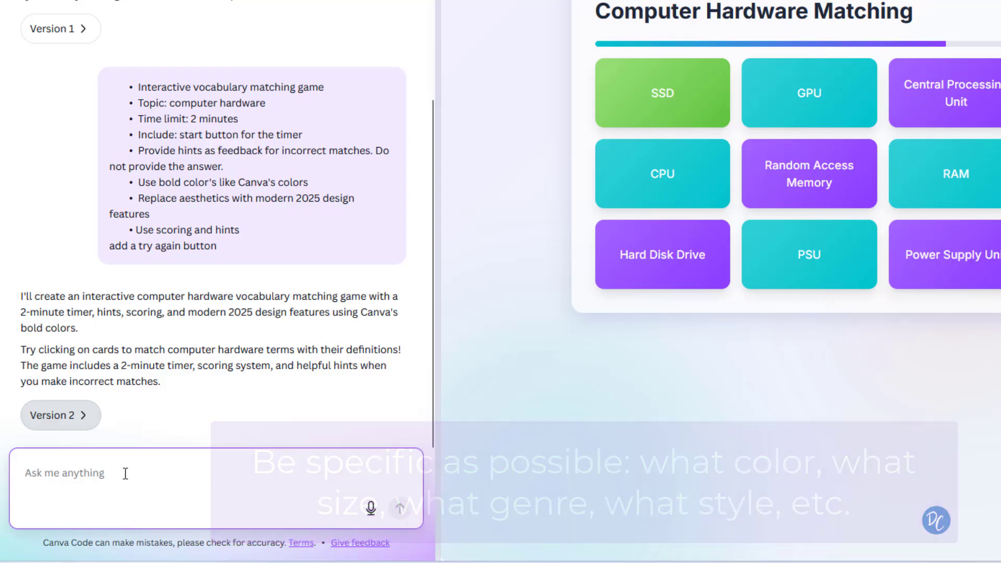
pyautogui.write('Incl')
pyautogui.write('ude a try again button, that gives the')
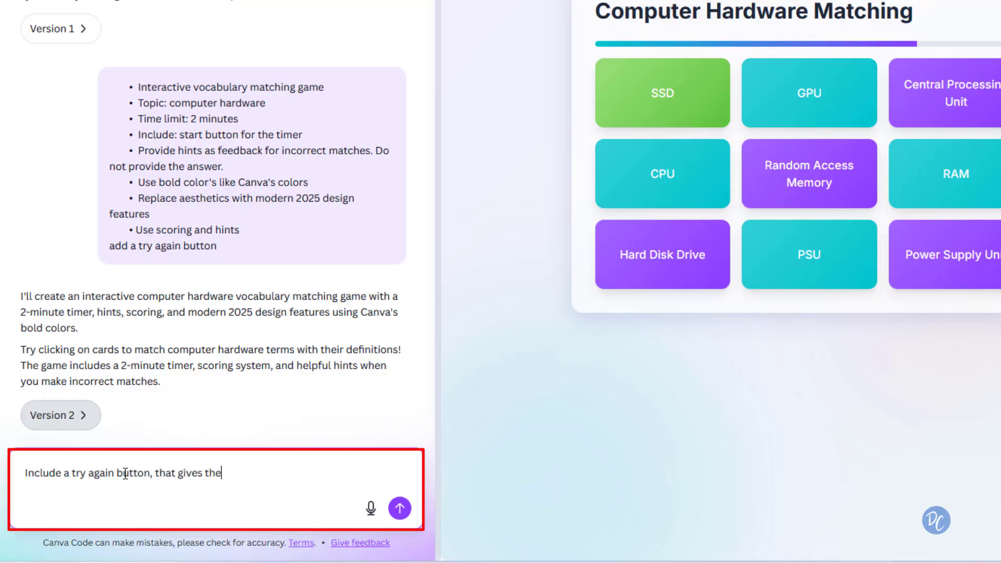
pyautogui.write('3')
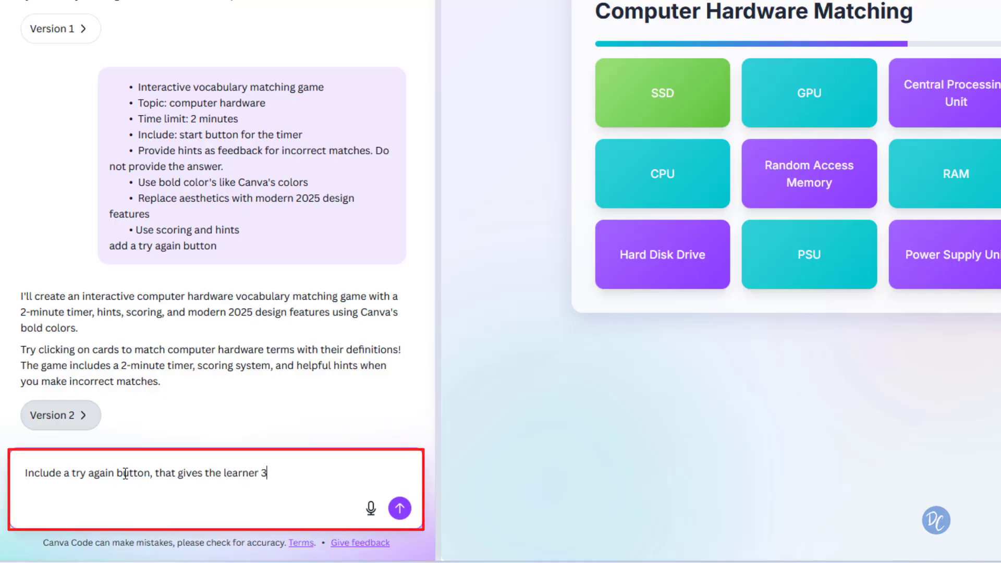
pyautogui.write(' tries')
pyautogui.press('Return')
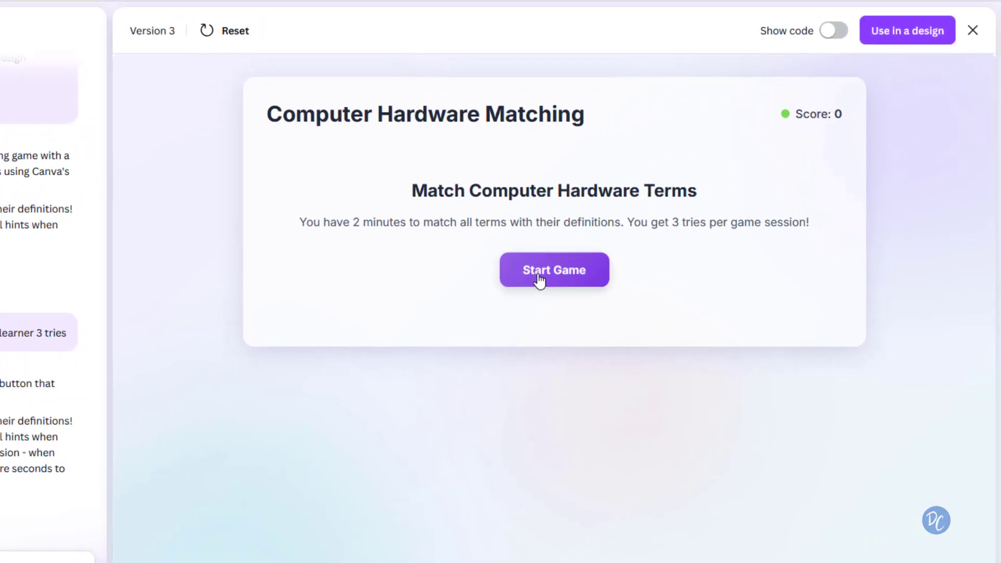
# Start Version 3's game and mismatch Hard Disk Drive with Motherboard to see the hint.
pyautogui.click(540, 270)
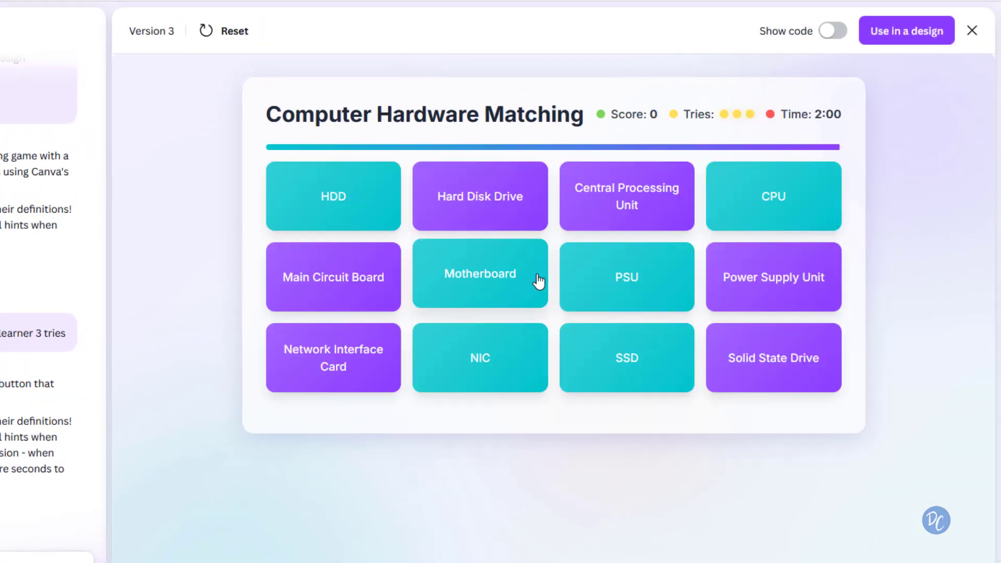
pyautogui.click(501, 210)
pyautogui.click(491, 292)
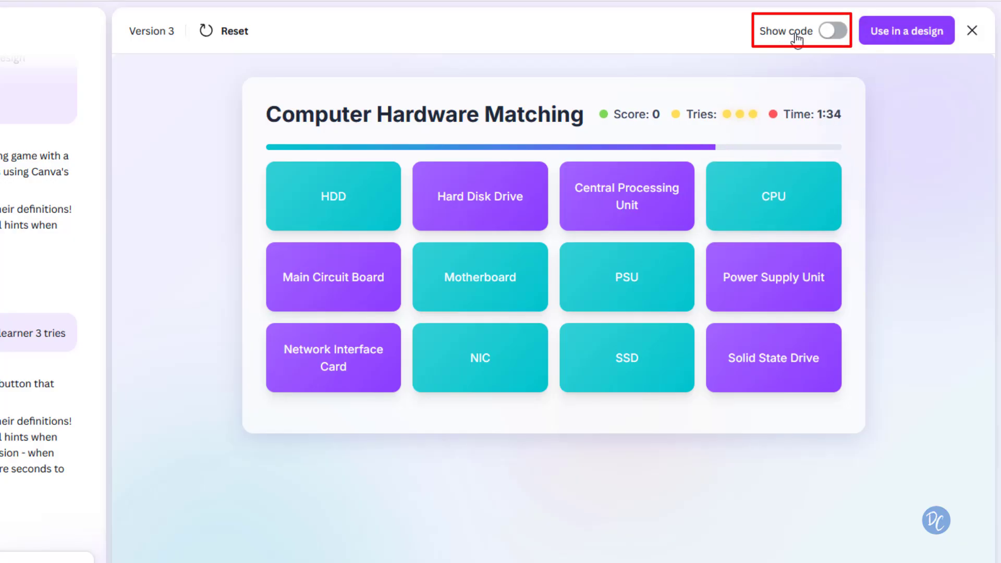
# Show the game's underlying HTML code instead of the playable preview.
pyautogui.click(833, 35)
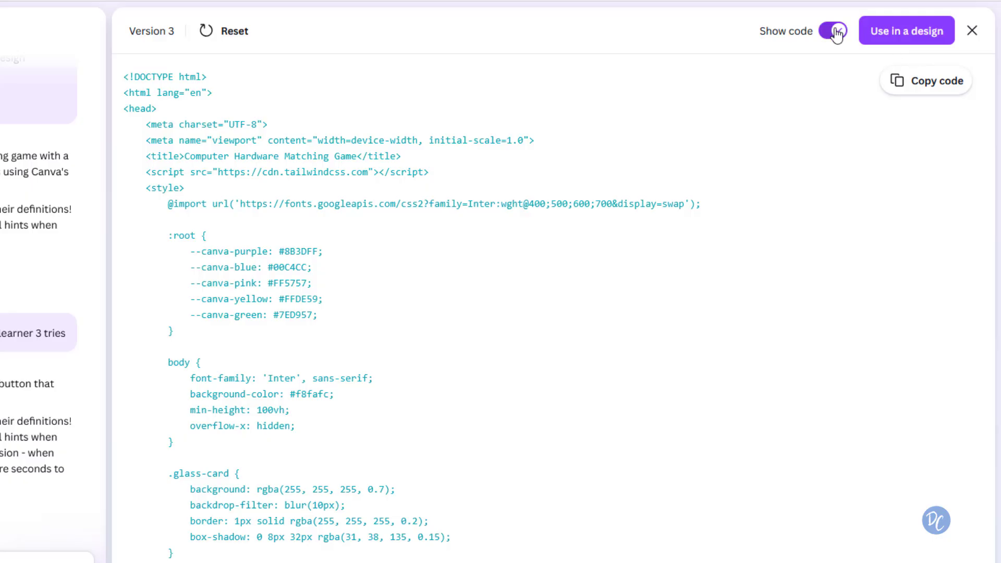
# Use the game in a Website design and view its canva.site address under Share.
pyautogui.click(898, 35)
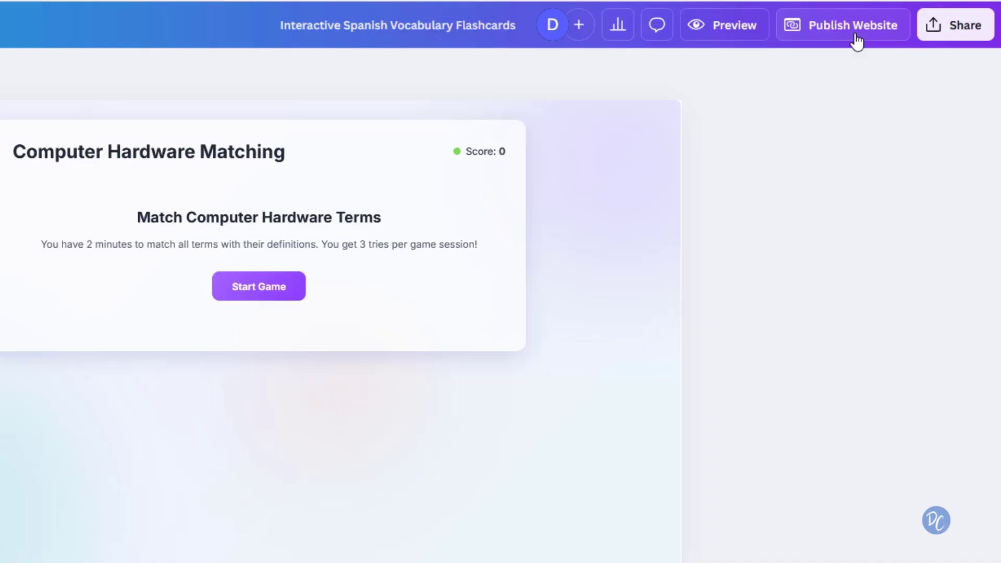
pyautogui.click(964, 31)
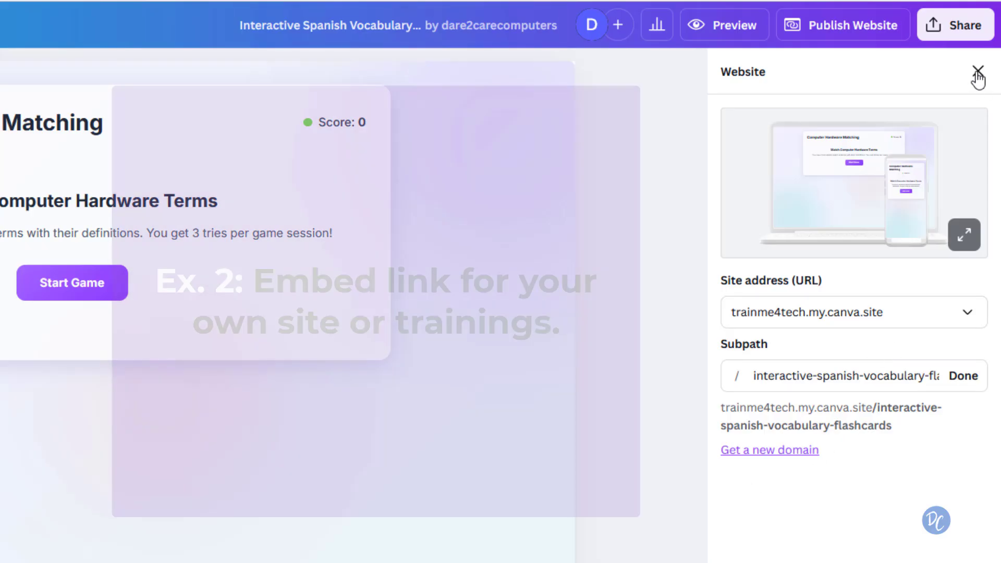
# Generate the live HTML embed code and smart embed link via Share > Embed.
pyautogui.click(978, 72)
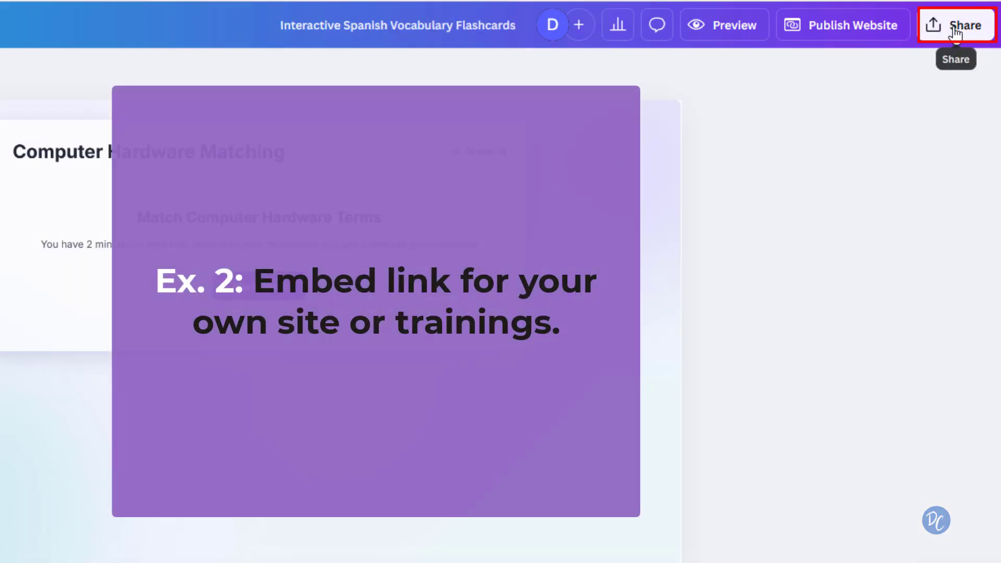
pyautogui.click(961, 28)
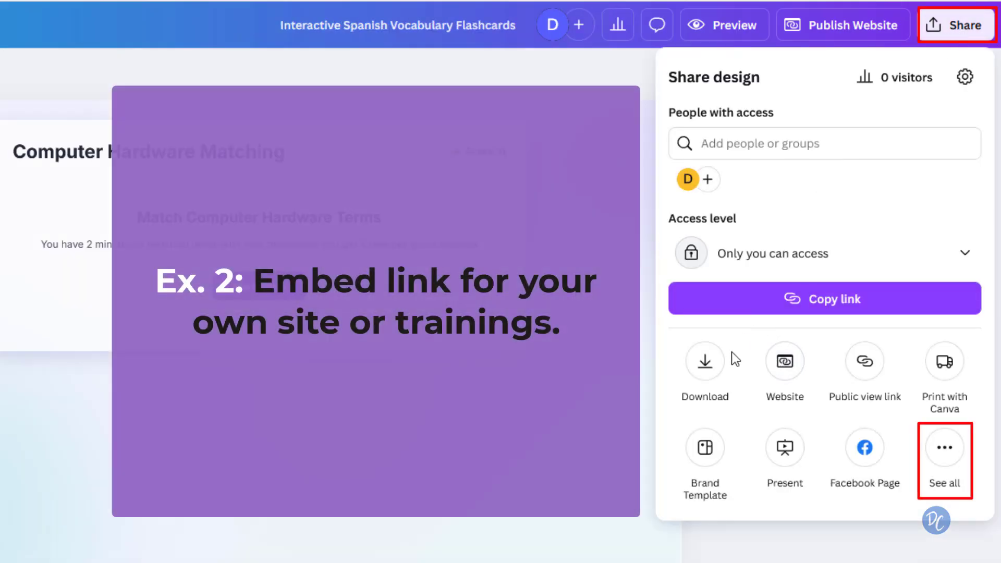
pyautogui.click(949, 456)
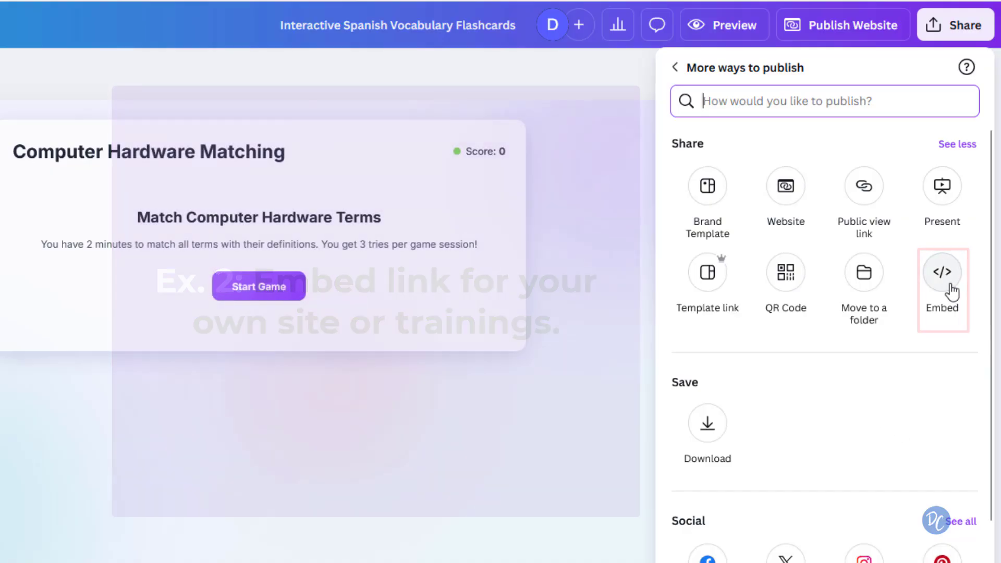
pyautogui.click(948, 286)
pyautogui.click(843, 169)
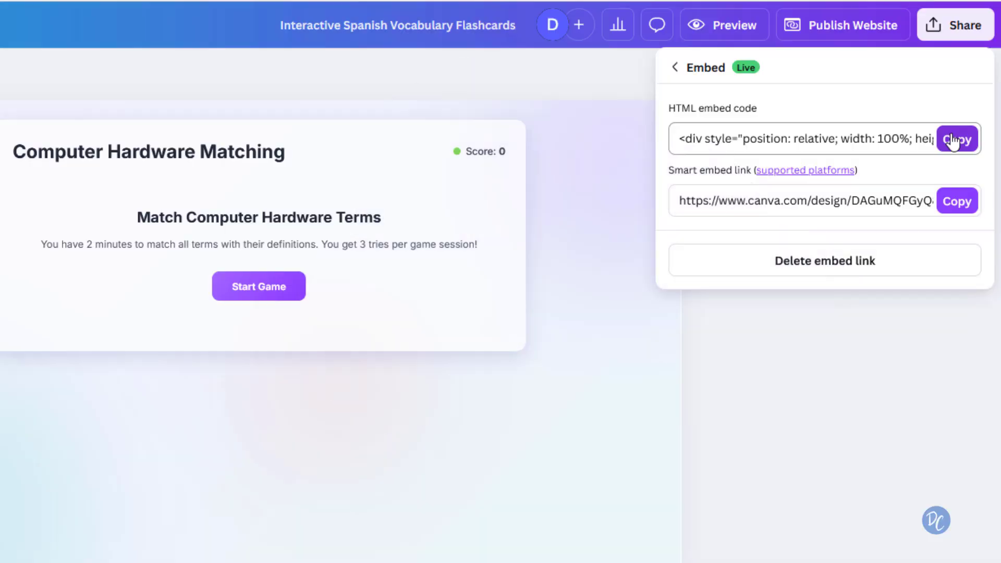
# Preview the website design full-screen and start the game and its timer.
pyautogui.click(828, 307)
pyautogui.click(727, 25)
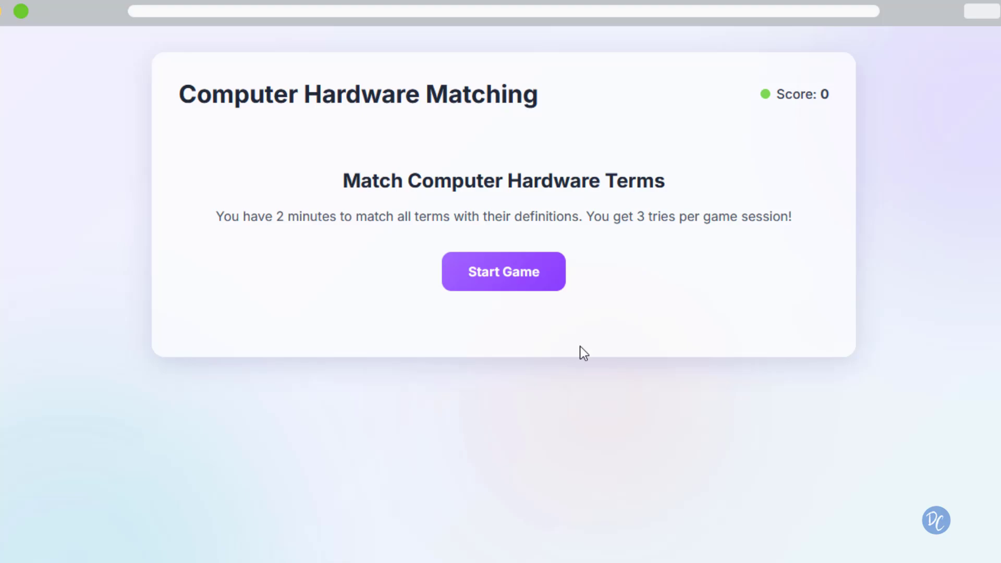
pyautogui.click(539, 286)
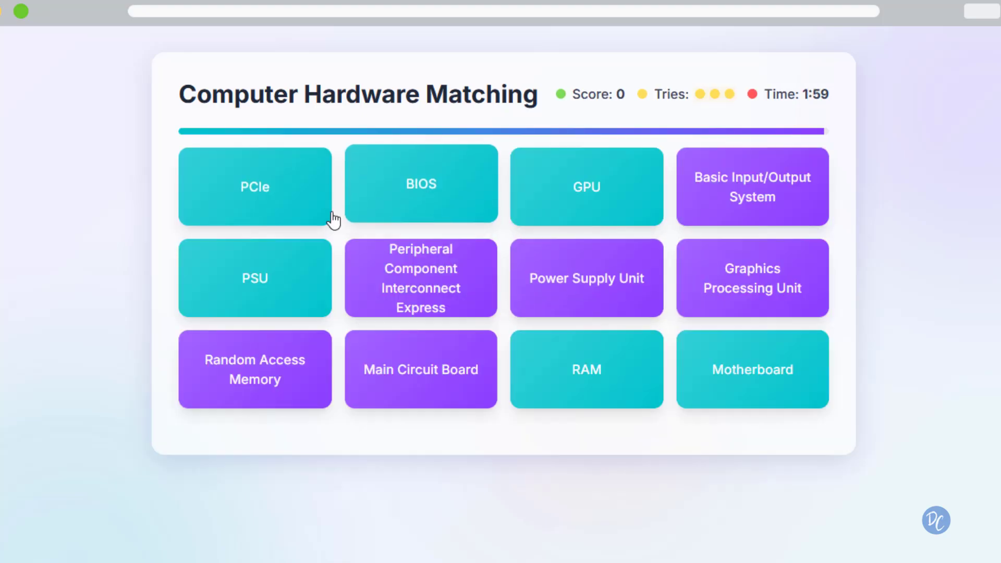
# Match BIOS and GPU to their definitions after one wrong Power Supply Unit try, reaching score 20.
pyautogui.click(442, 194)
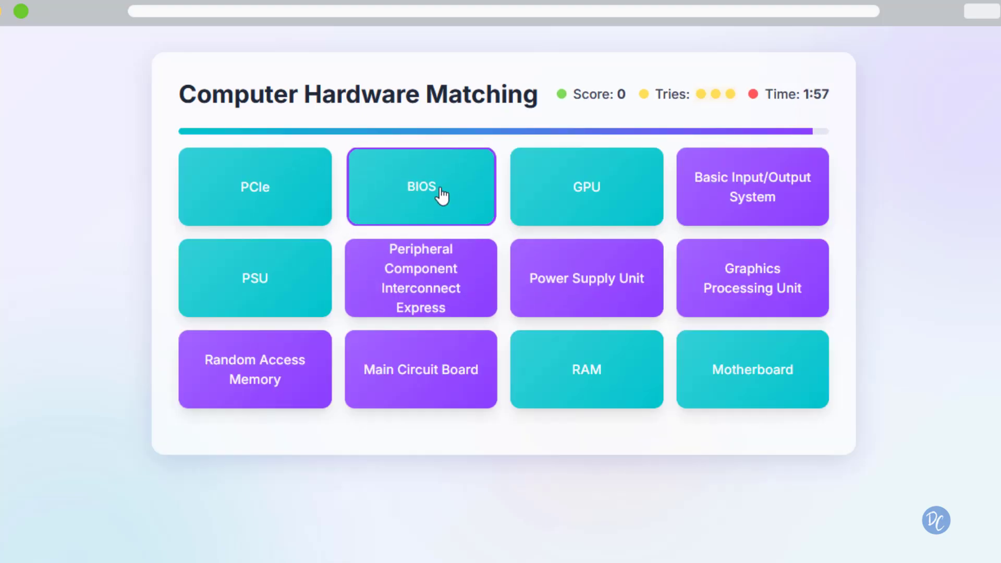
pyautogui.click(549, 291)
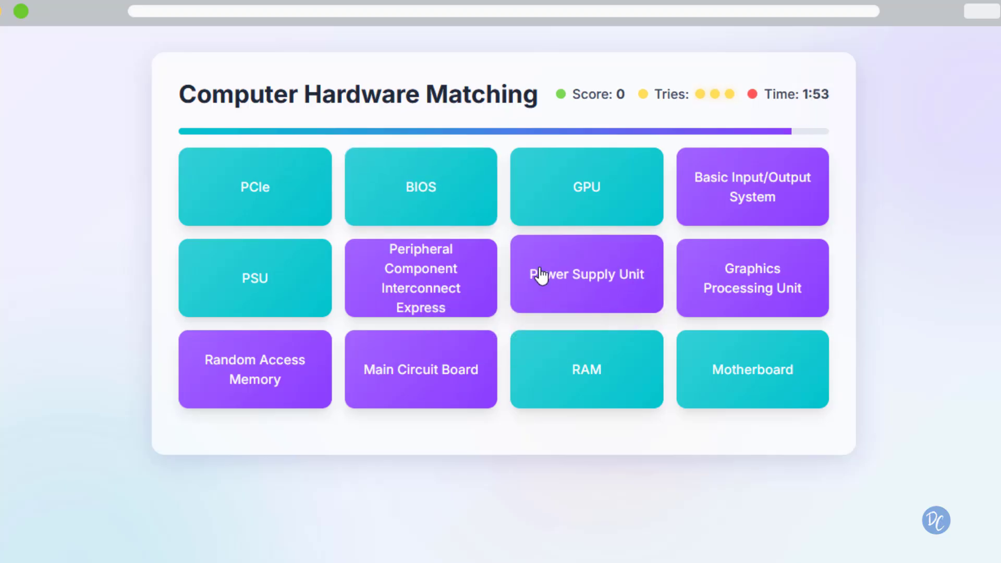
pyautogui.click(460, 200)
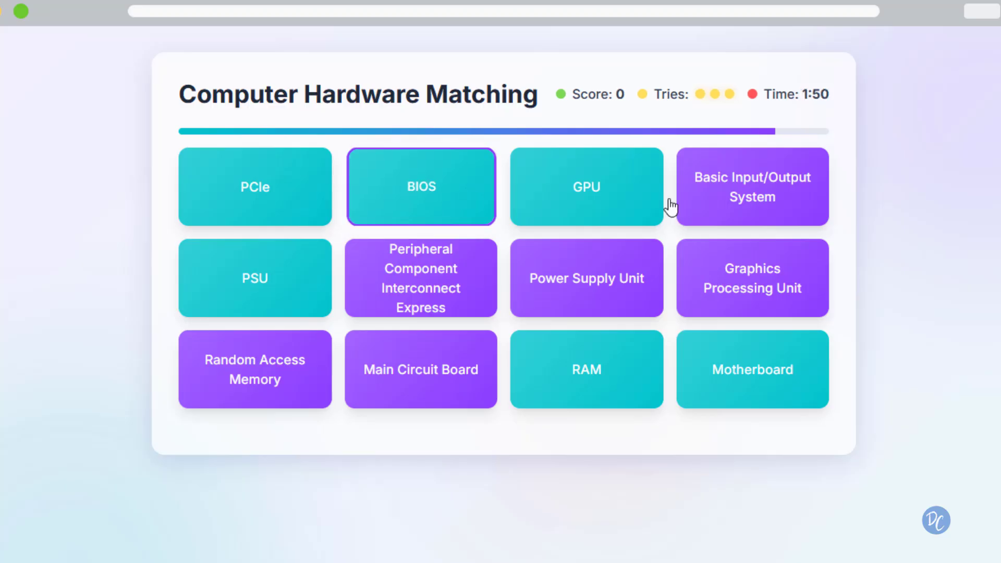
pyautogui.click(700, 205)
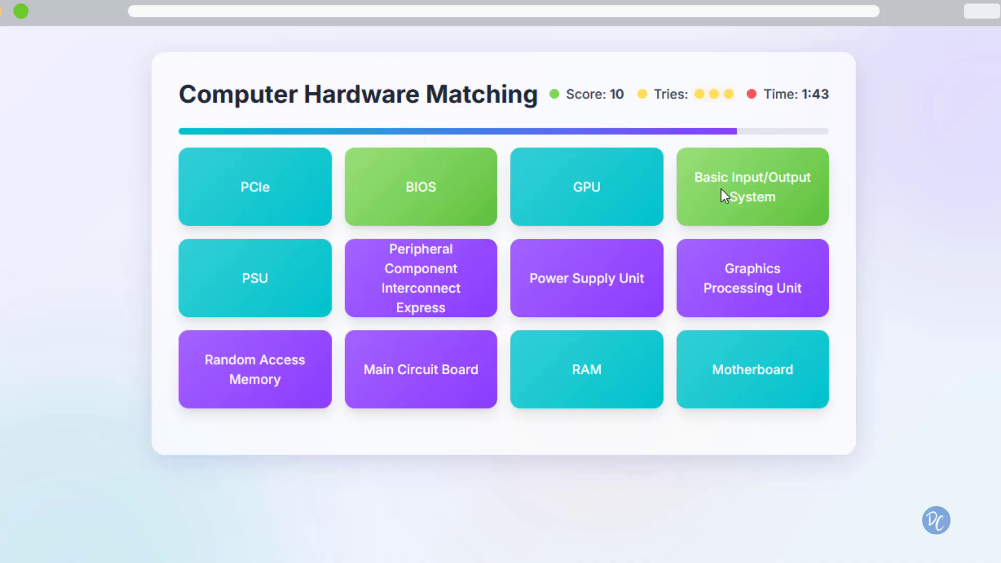
pyautogui.click(590, 186)
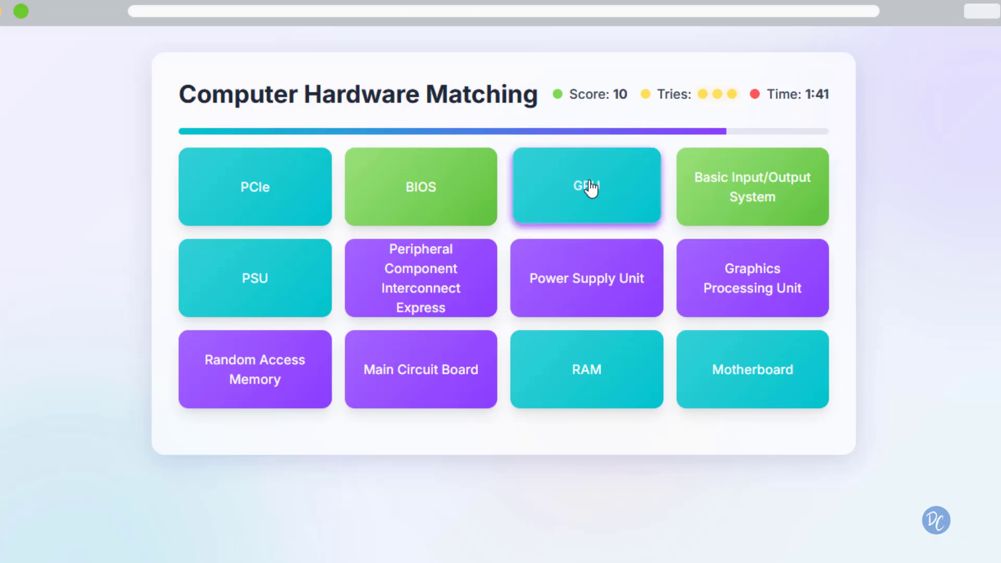
pyautogui.click(784, 296)
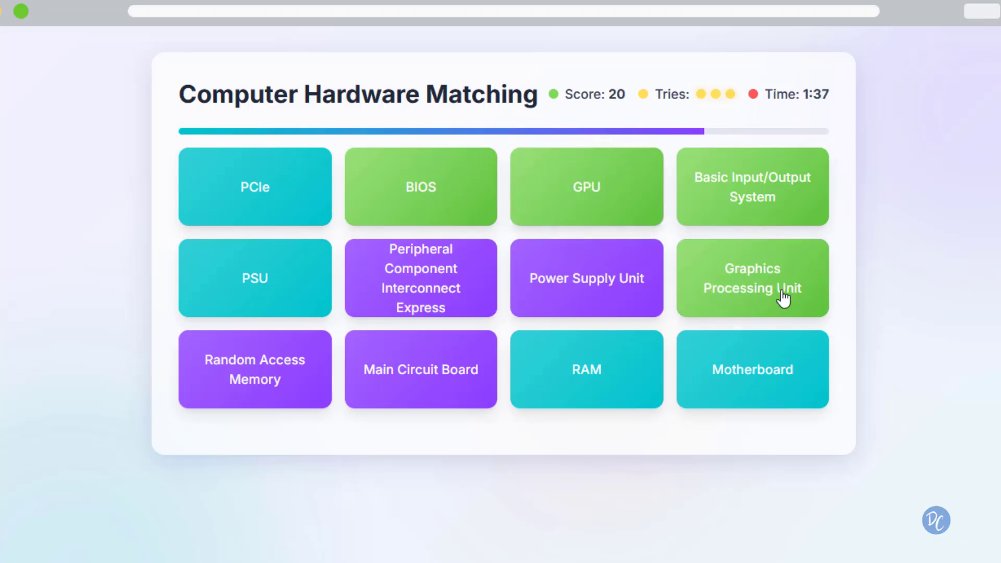